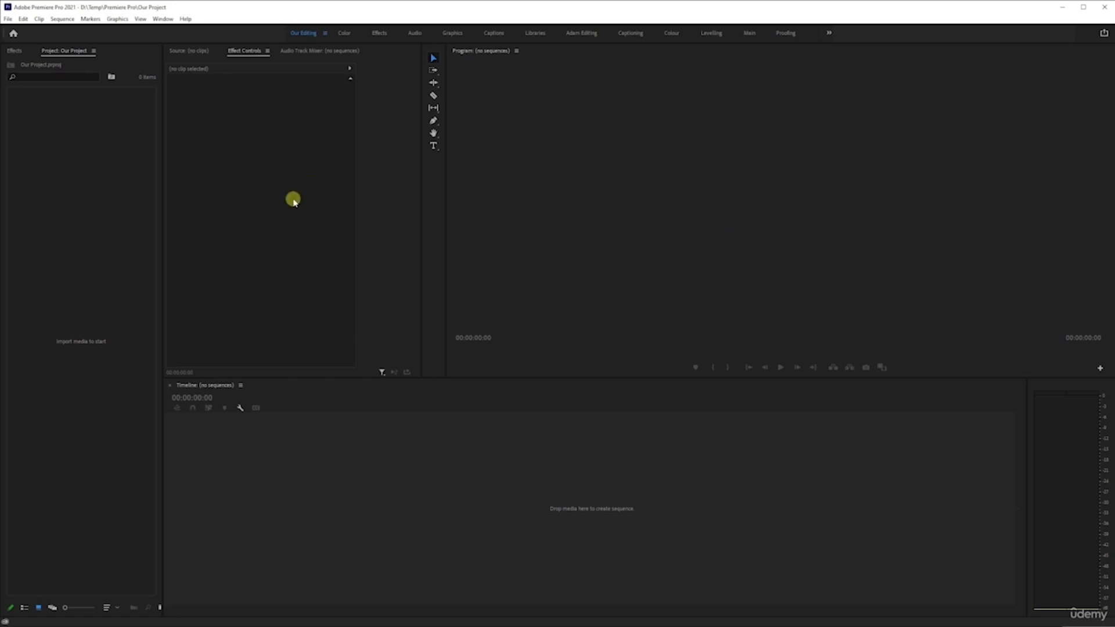
click(23, 19)
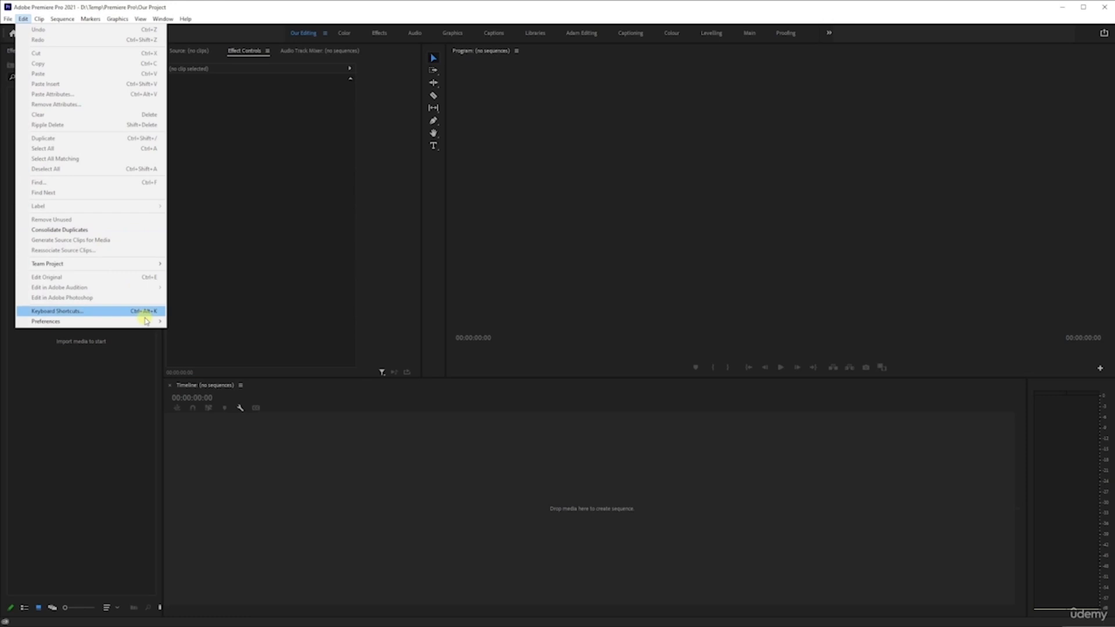
mouse_move(149, 326)
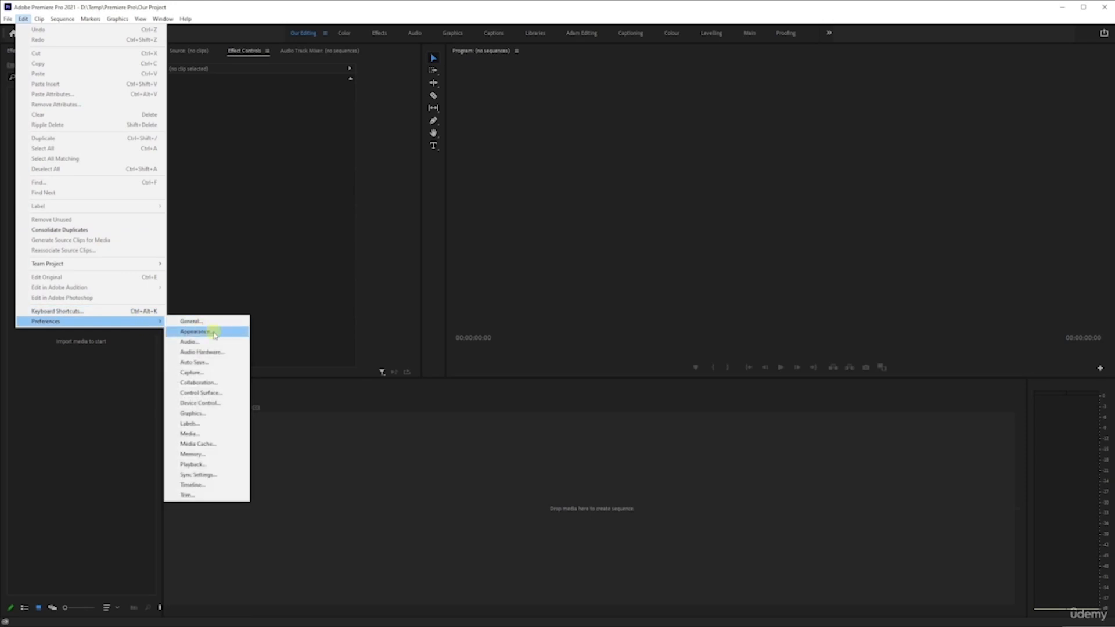
click(220, 363)
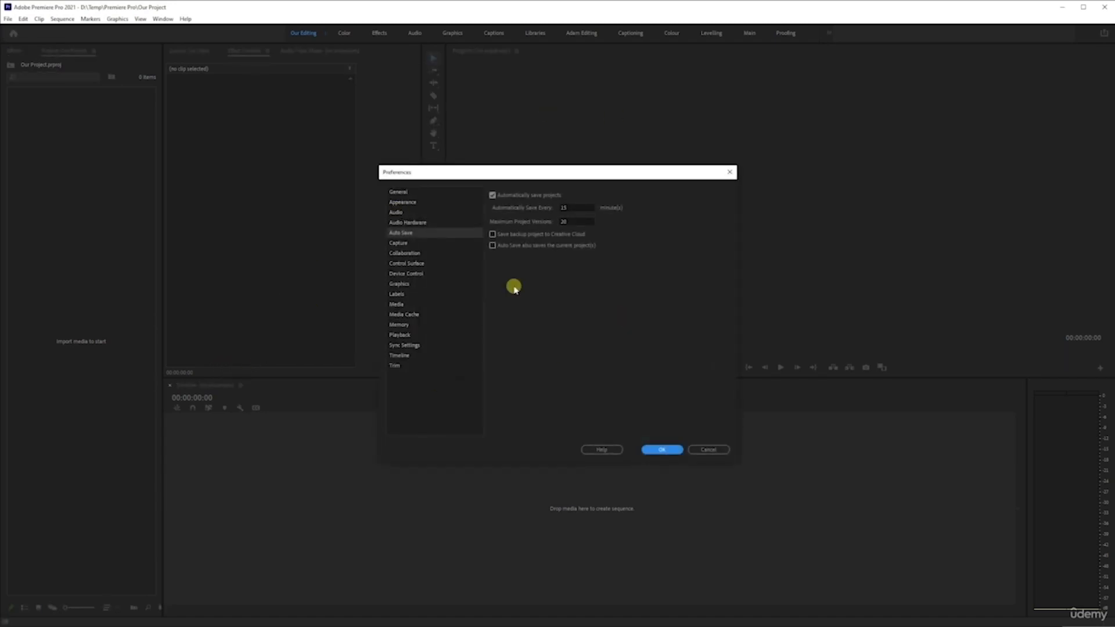
click(460, 193)
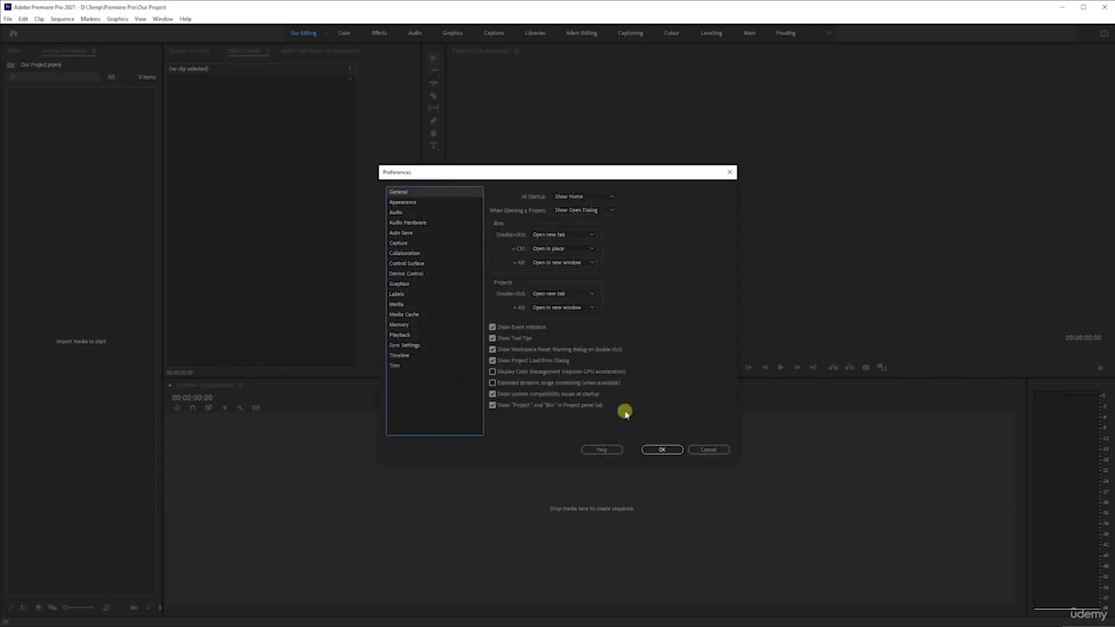
click(709, 450)
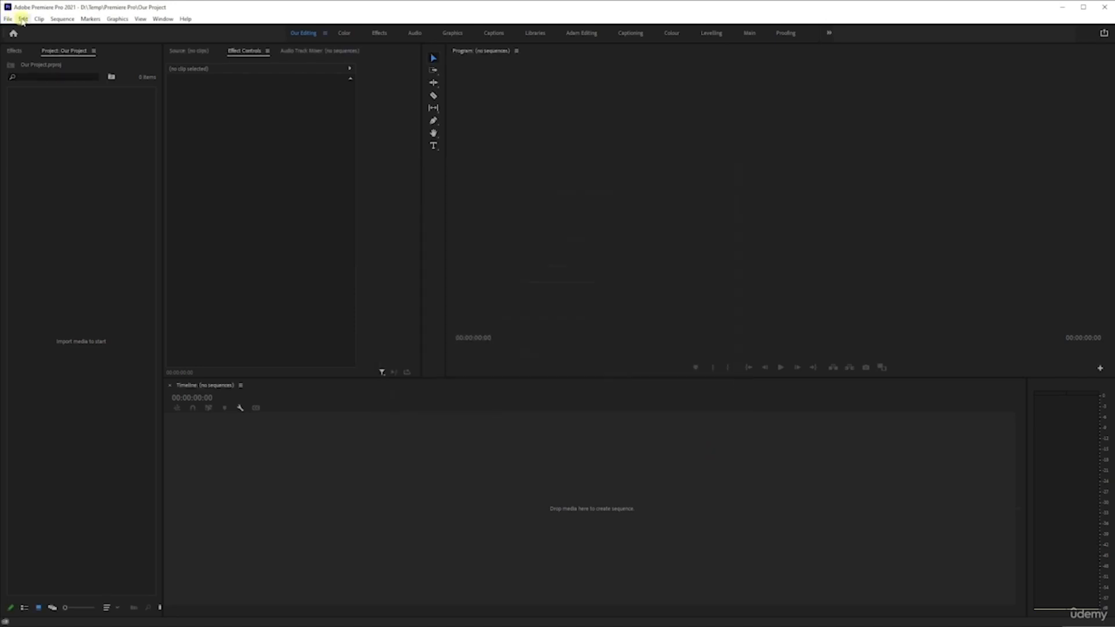
Step: Open Preferences and browse the General, Auto Save, Appearance, Audio and Audio Hardware pages
click(23, 18)
mouse_move(154, 321)
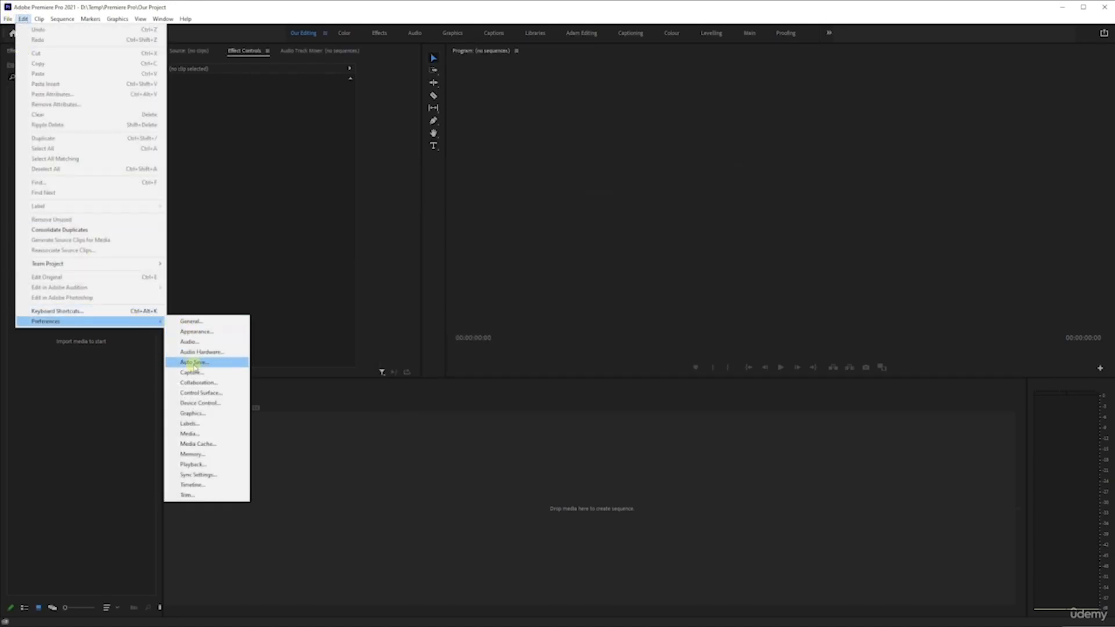
click(223, 322)
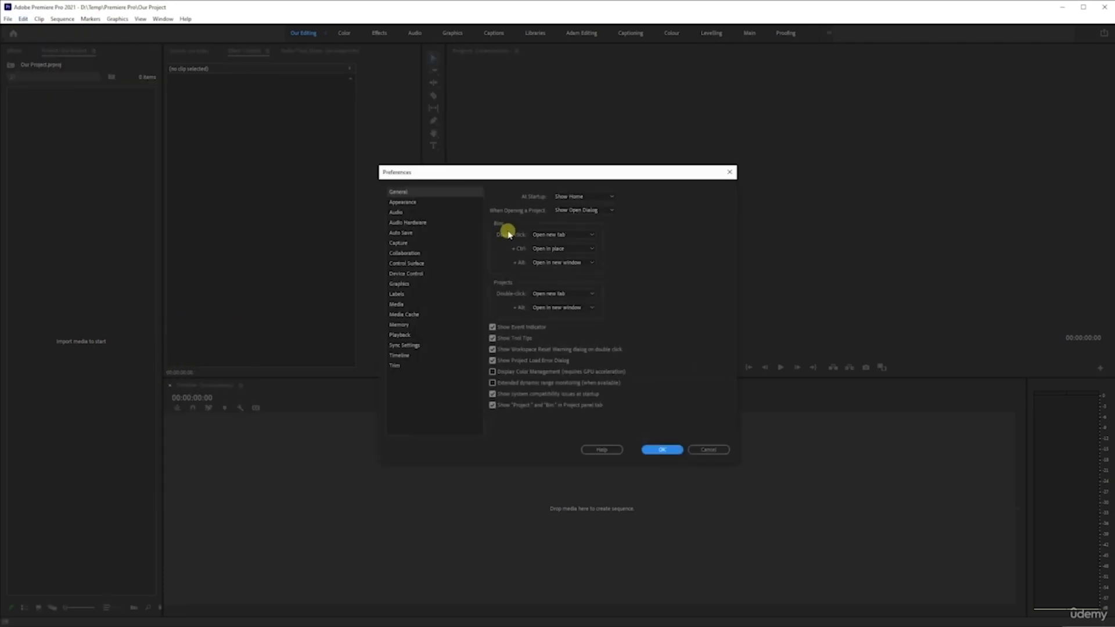
click(404, 232)
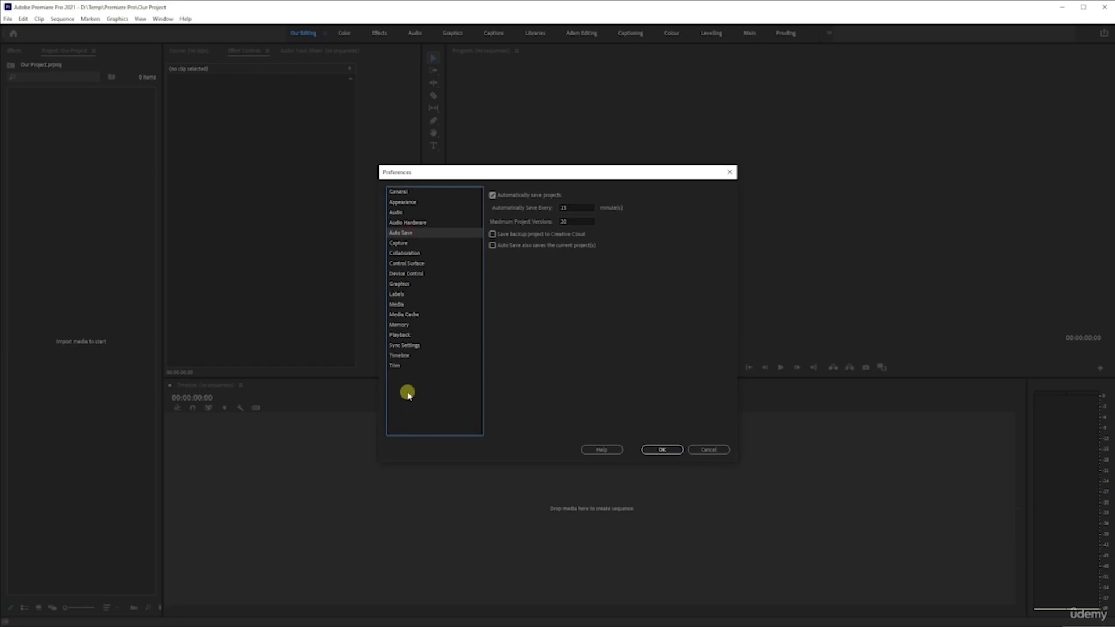
click(414, 195)
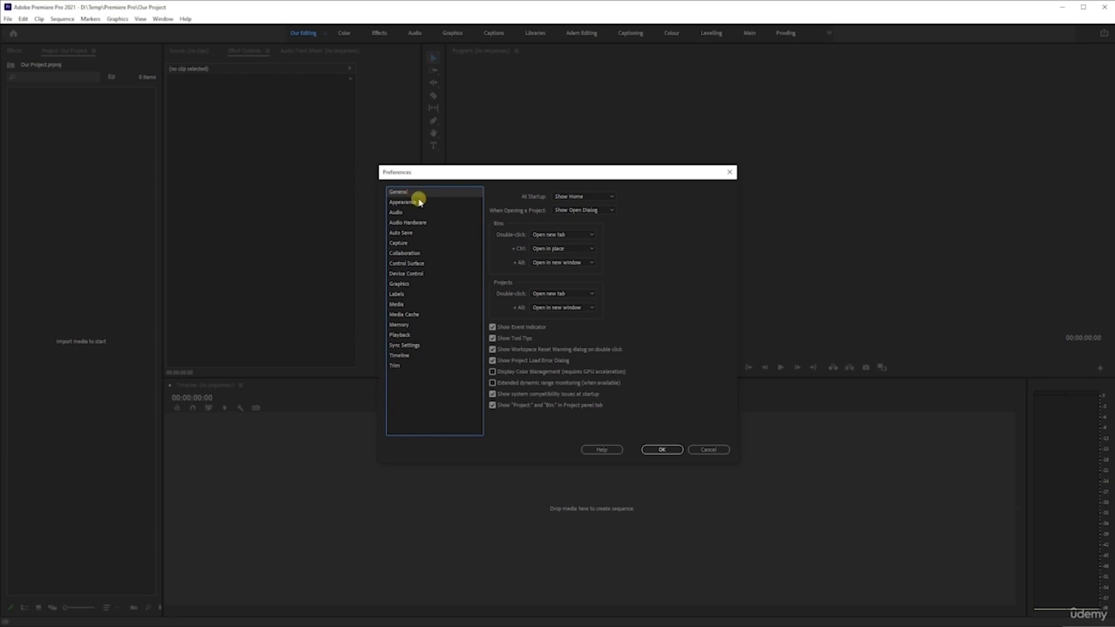
click(418, 202)
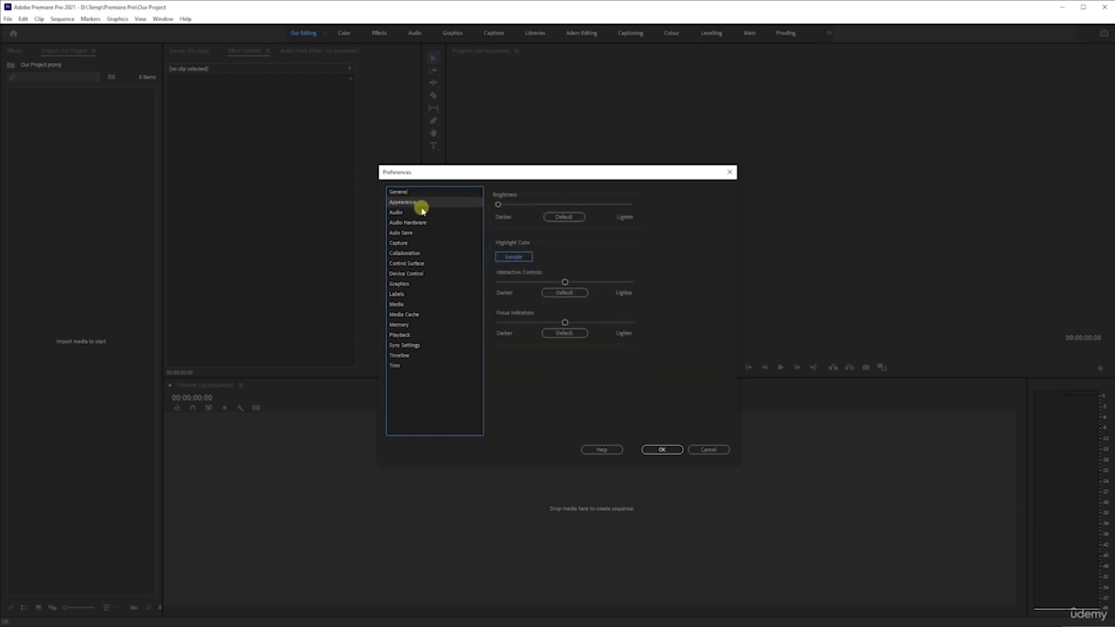
click(422, 214)
click(423, 223)
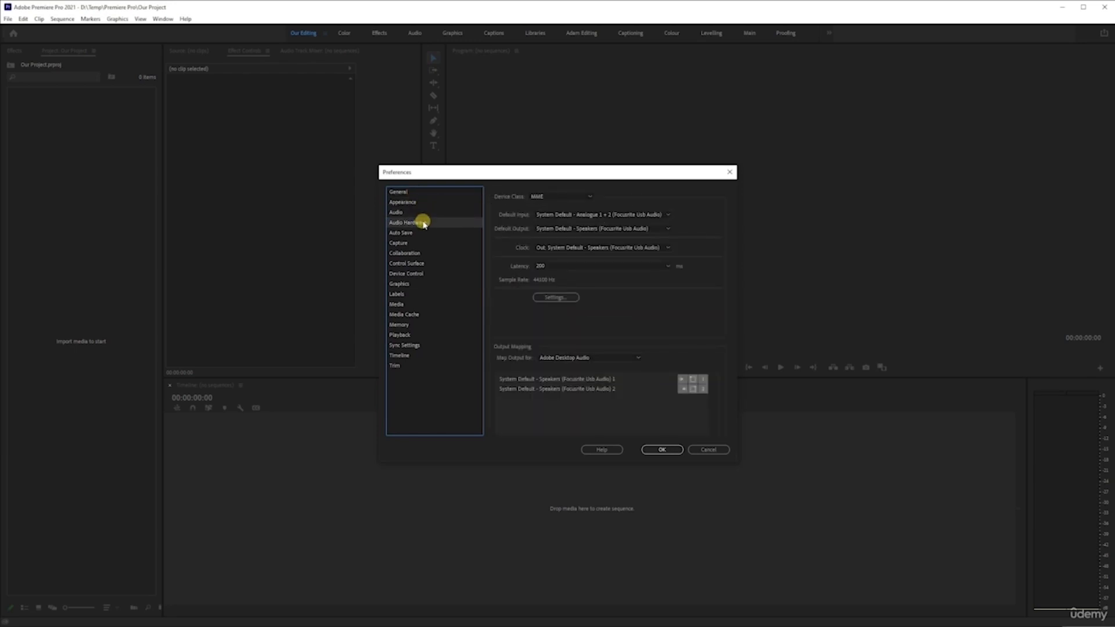
click(423, 232)
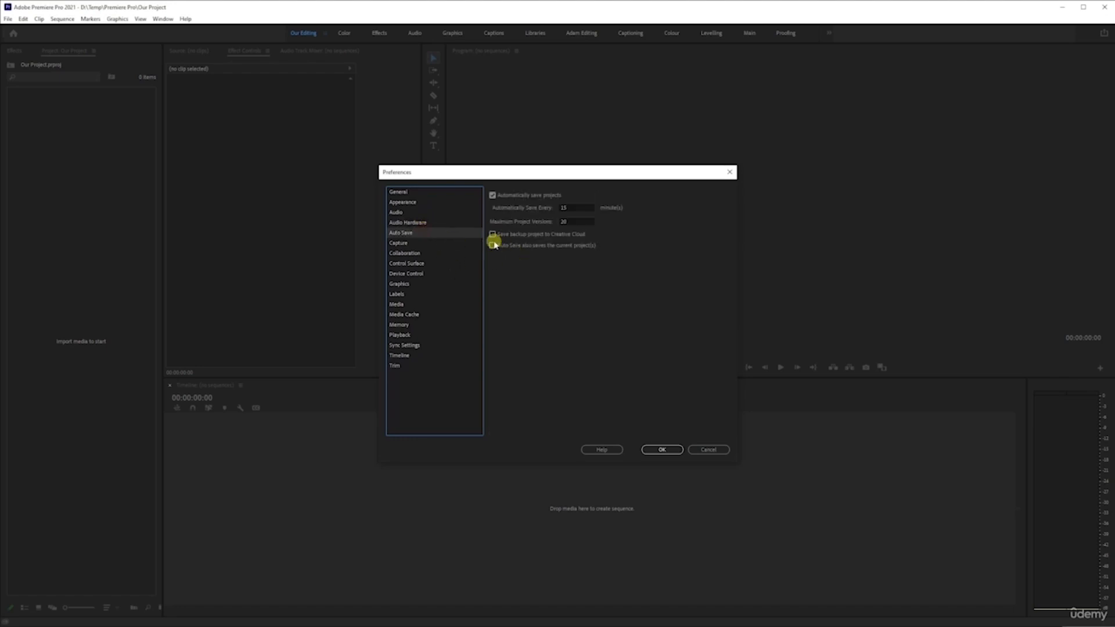
Step: Set projects to save automatically every 6 minutes in the Auto Save preferences
click(492, 196)
click(577, 208)
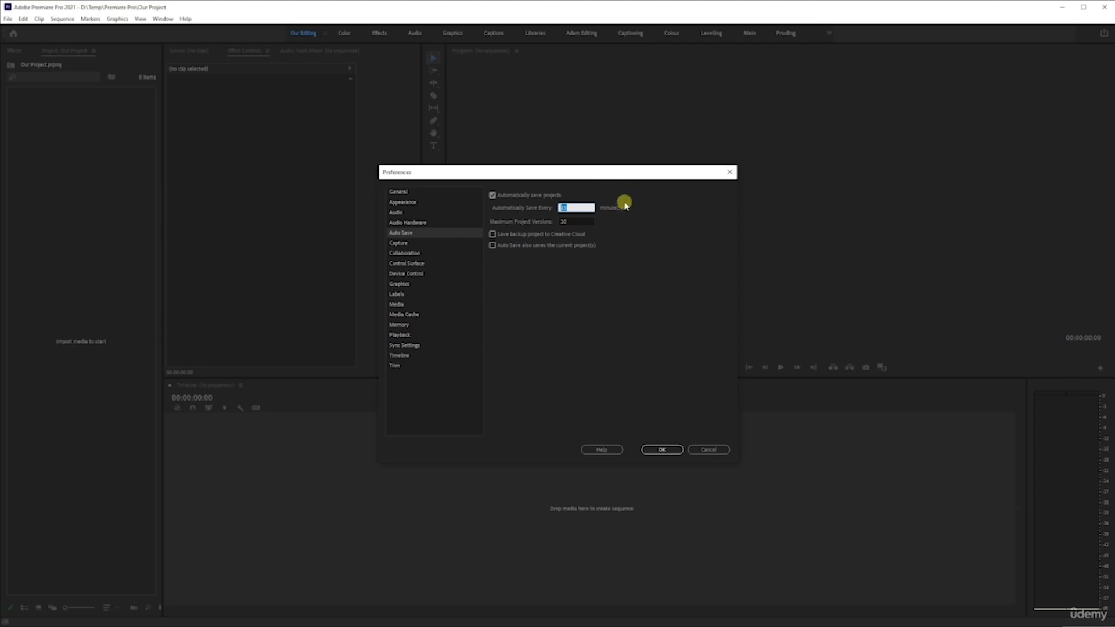
text(6)
click(642, 234)
Step: Browse the Collaboration, Capture, Control Surface, Device Control, Graphics, Labels and Media preference pages
click(414, 254)
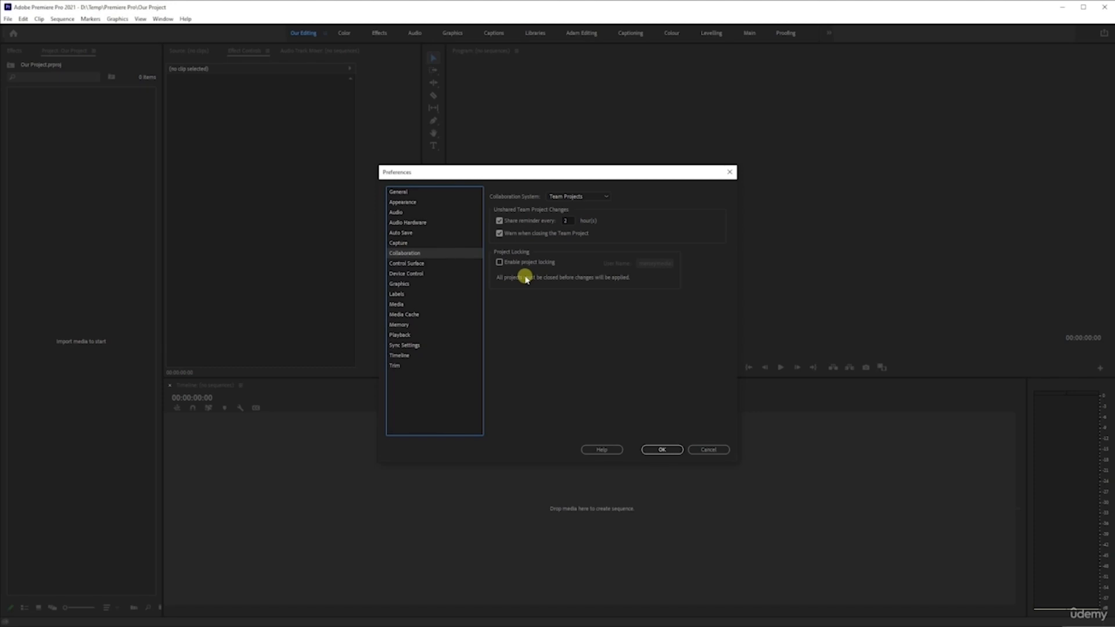
click(408, 243)
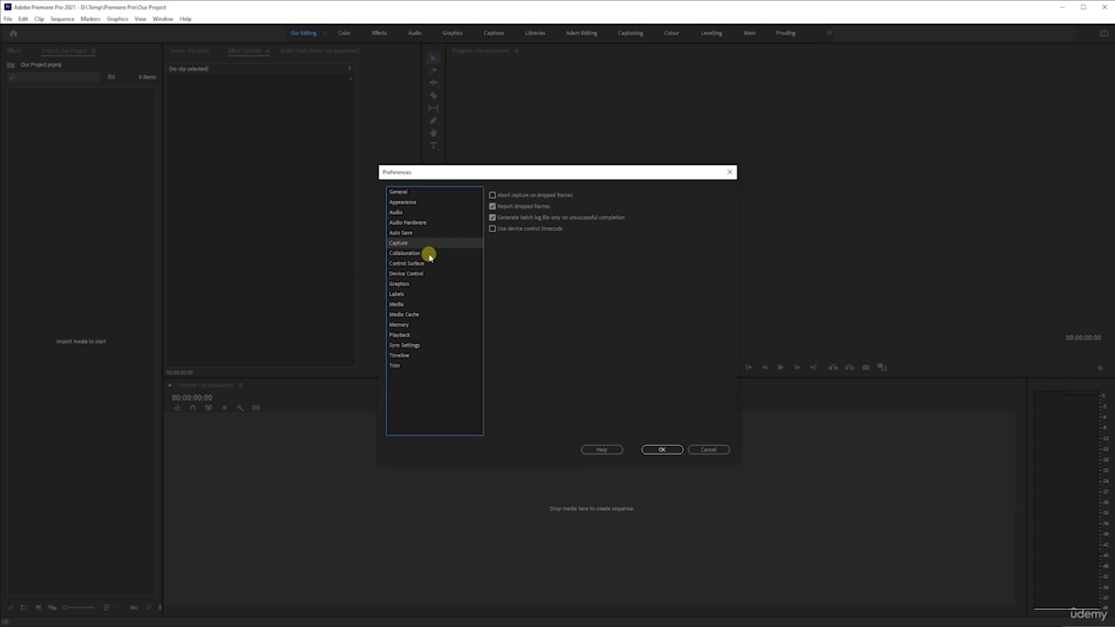
click(428, 254)
click(438, 264)
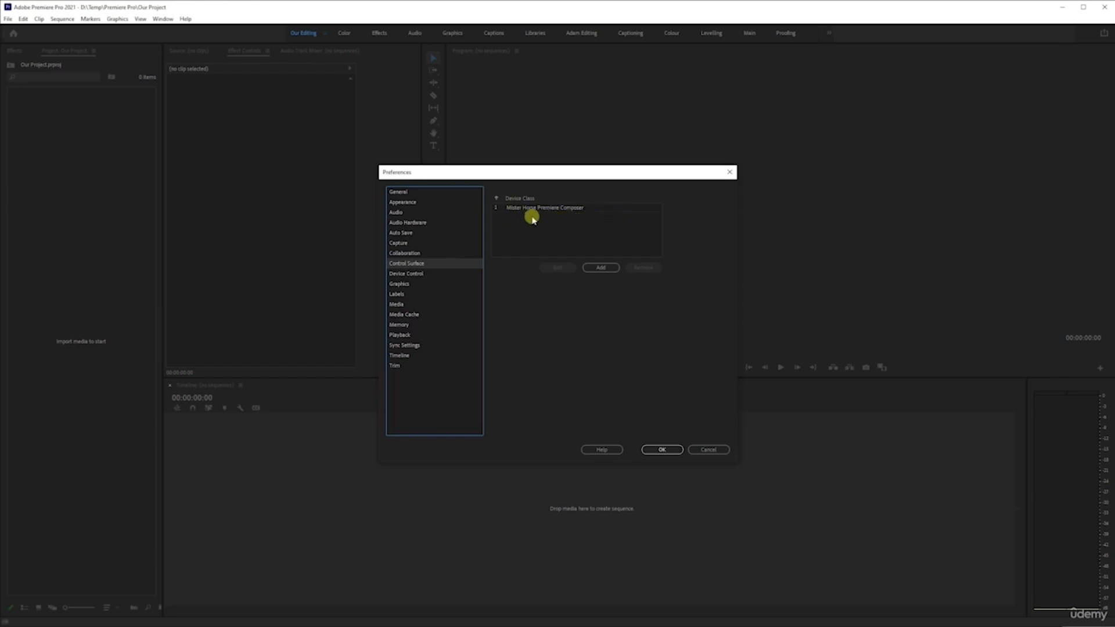
click(426, 276)
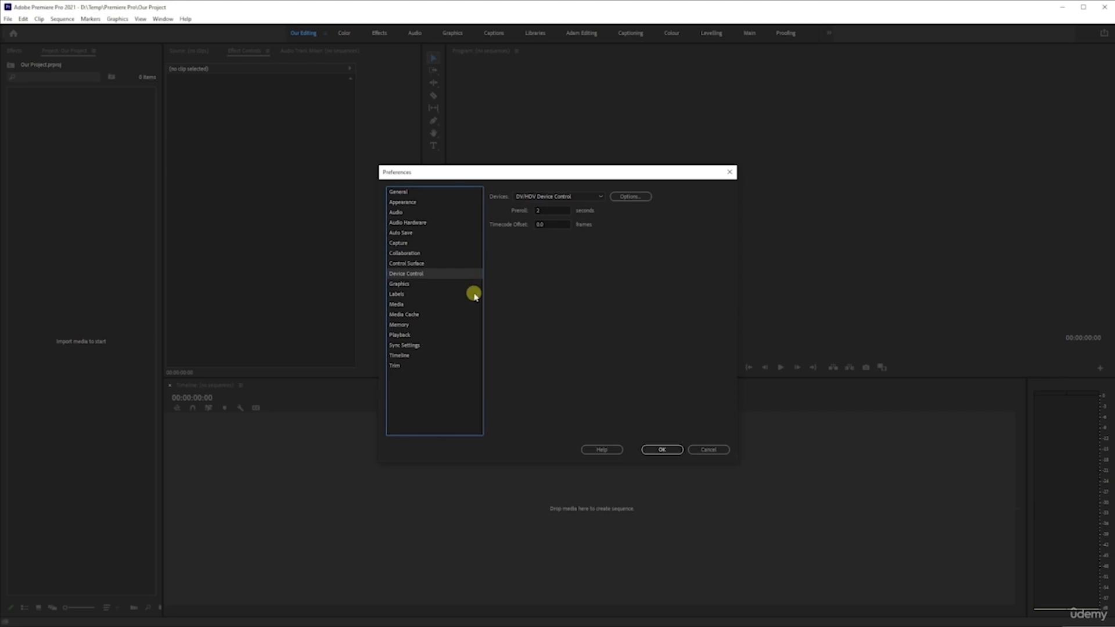
click(433, 284)
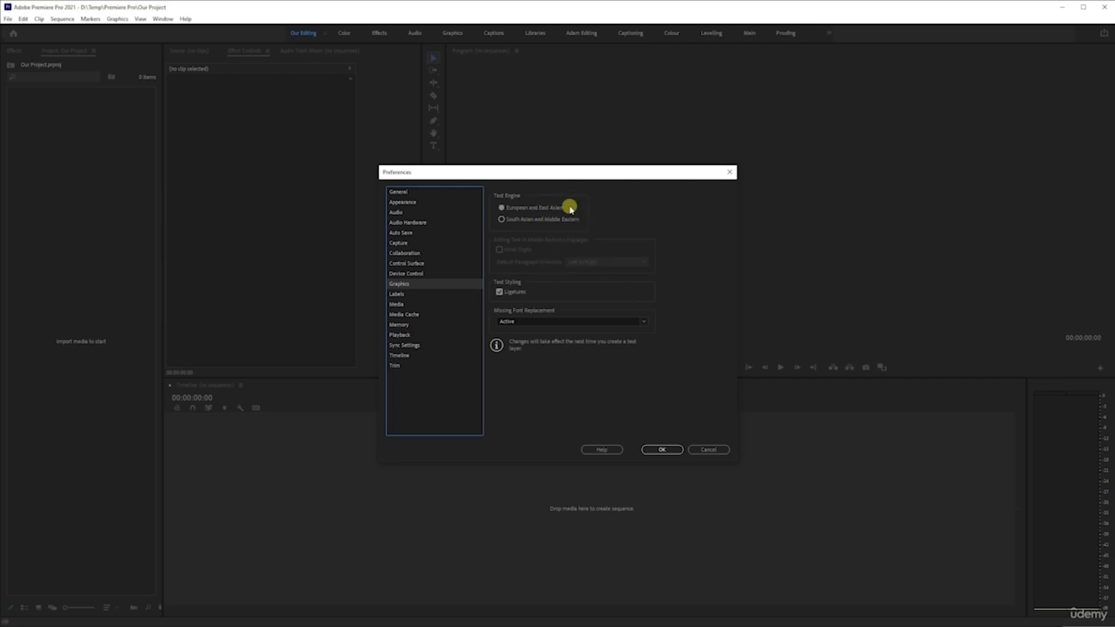
click(433, 294)
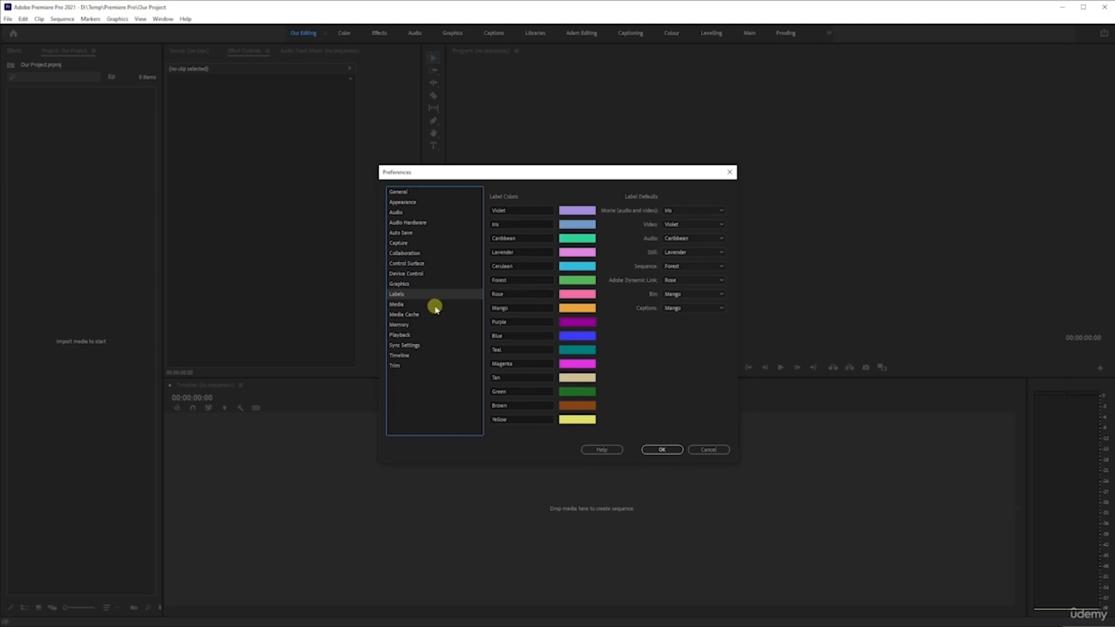
click(404, 306)
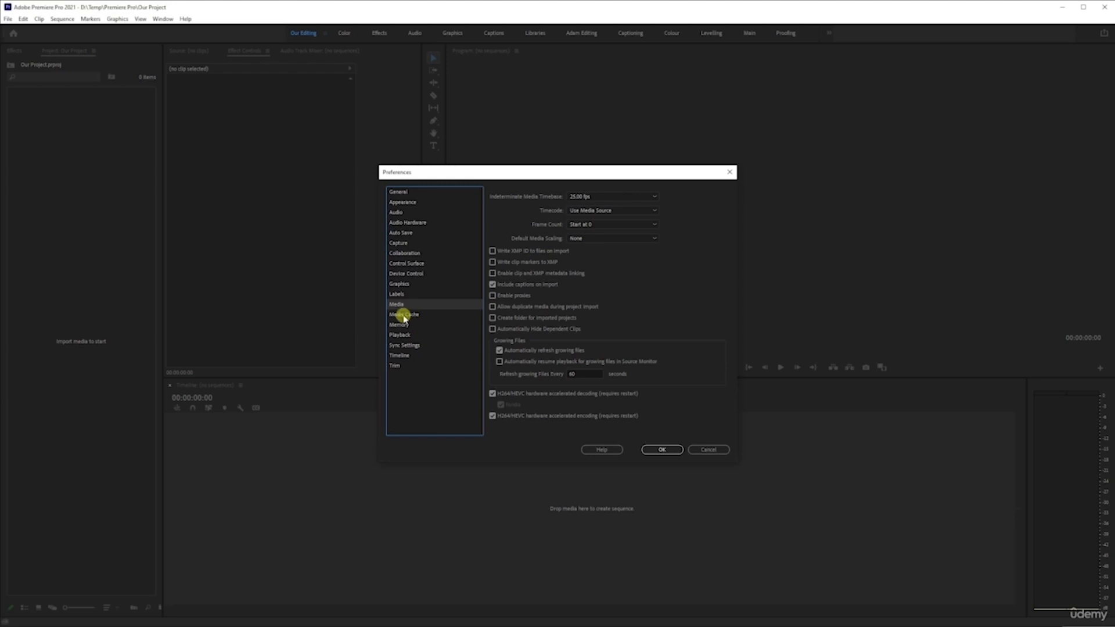
Step: Set the media cache files location to the Premiere MEDIA CAHCE folder on the Cache (D:) drive
click(399, 315)
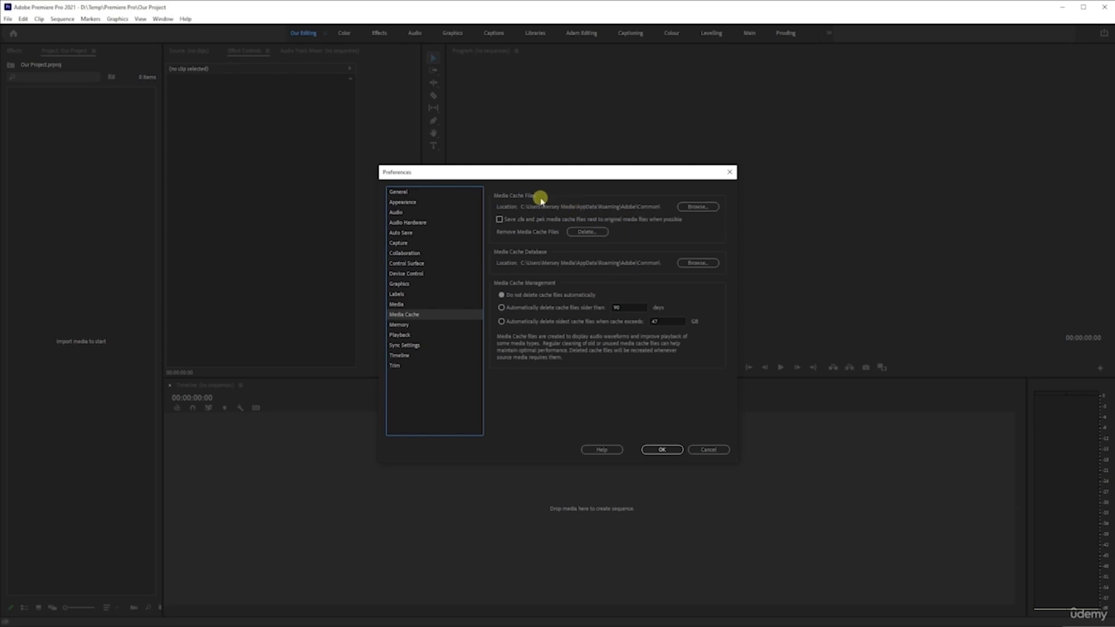
click(698, 207)
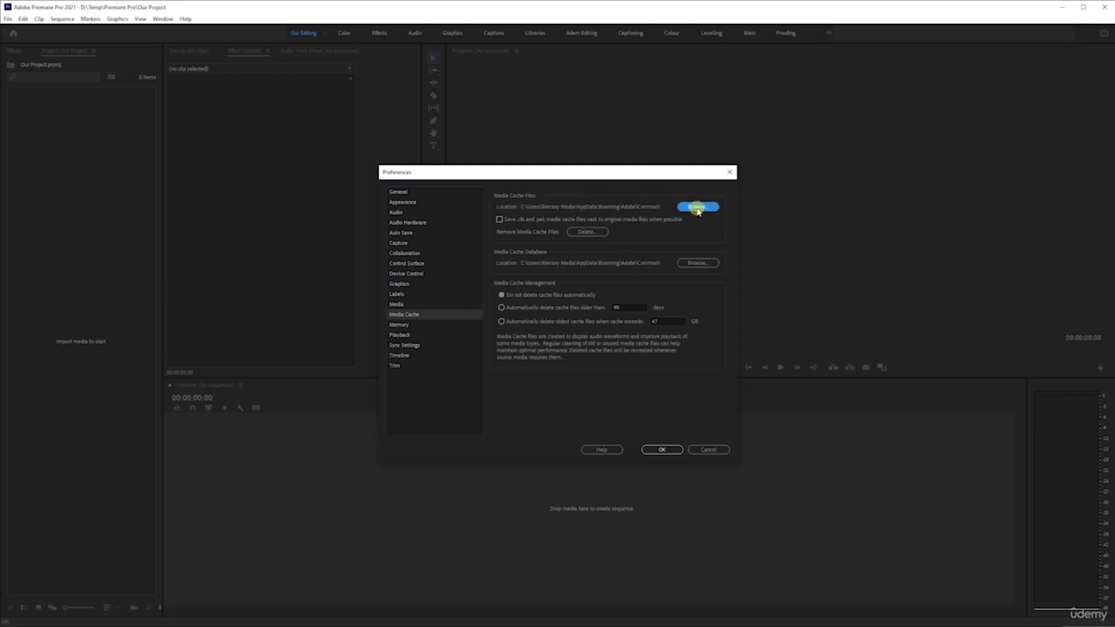
click(698, 209)
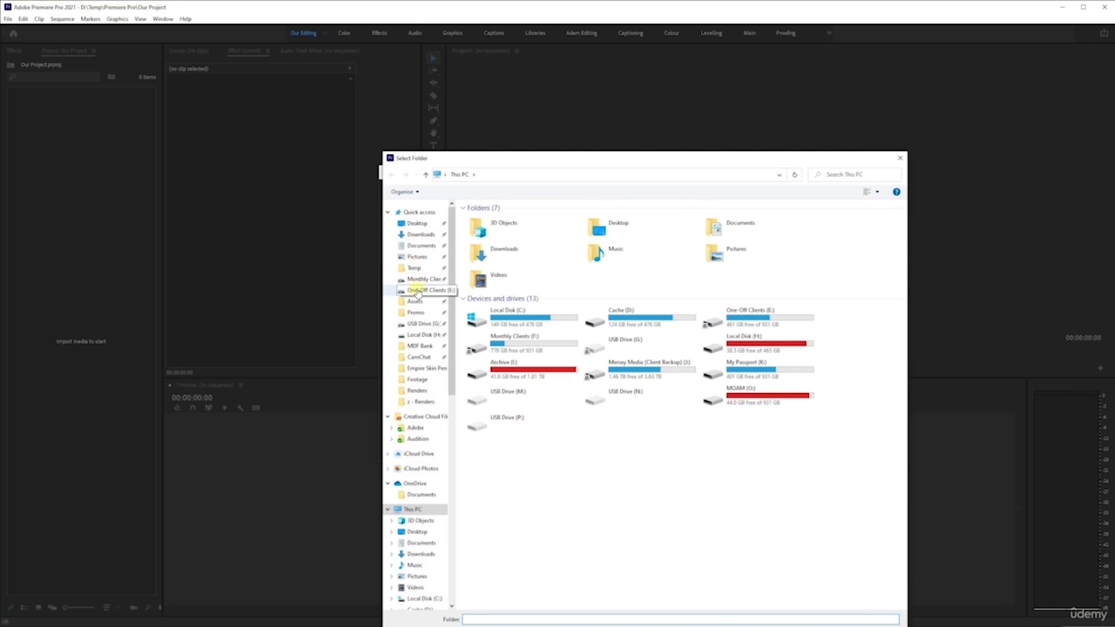
click(429, 509)
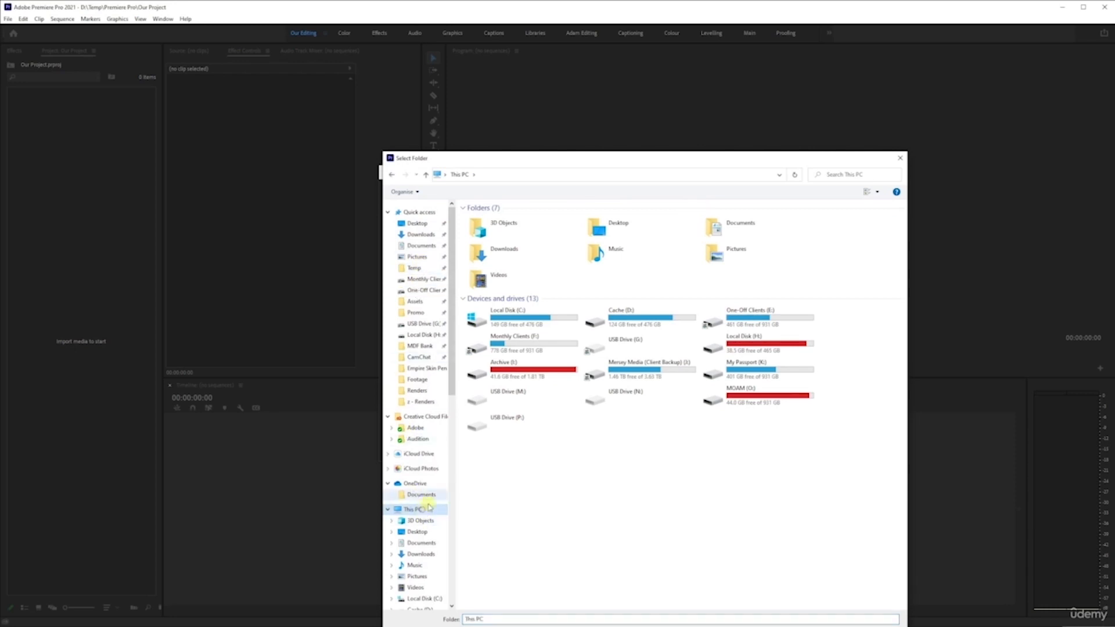
double_click(662, 316)
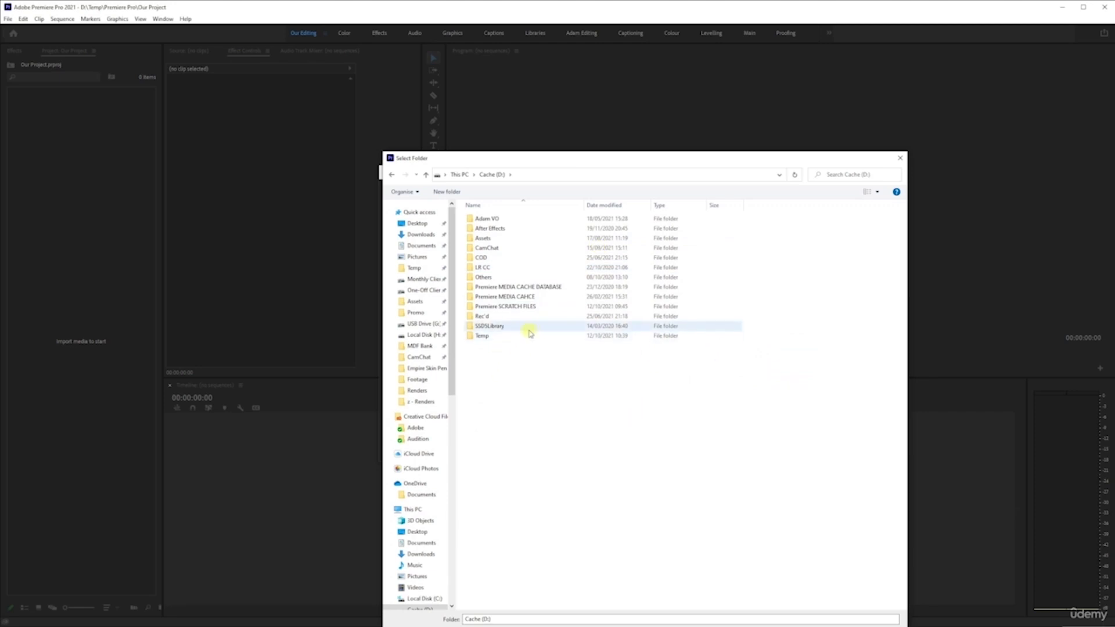
double_click(497, 297)
key(Return)
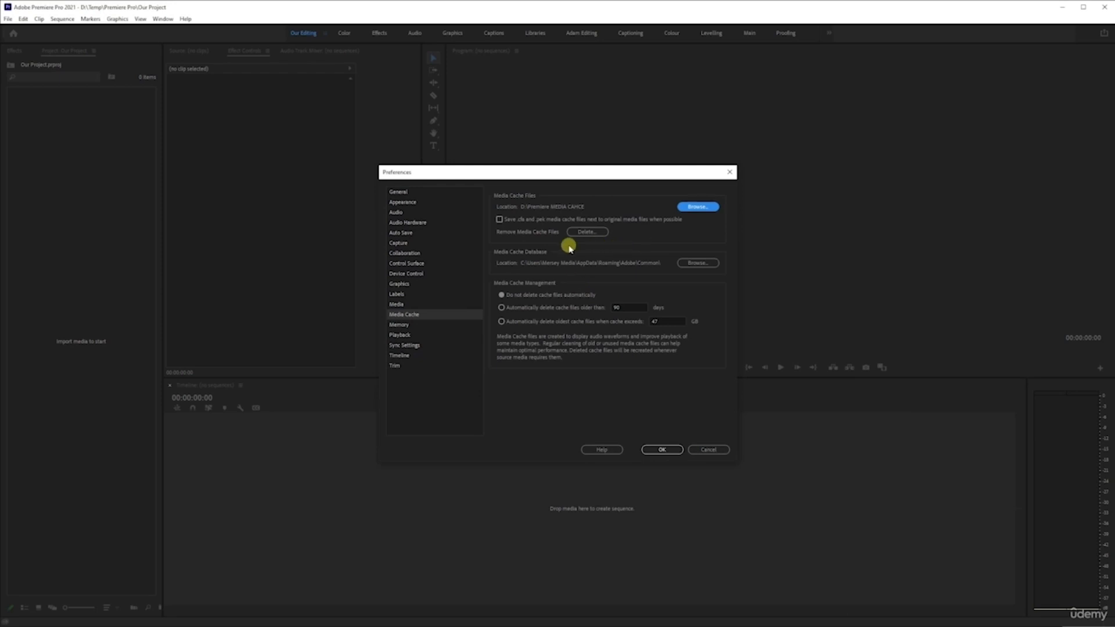
Step: Move the media cache database to the Premiere MEDIA CACHE DATABASE folder on the Cache (D:) drive
click(698, 263)
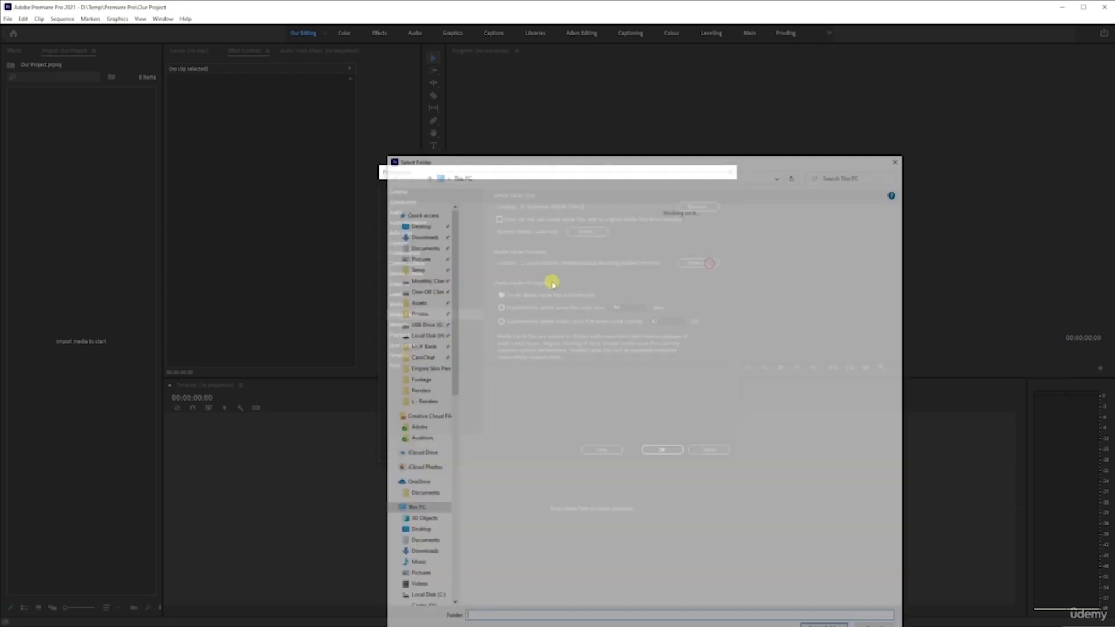
double_click(638, 321)
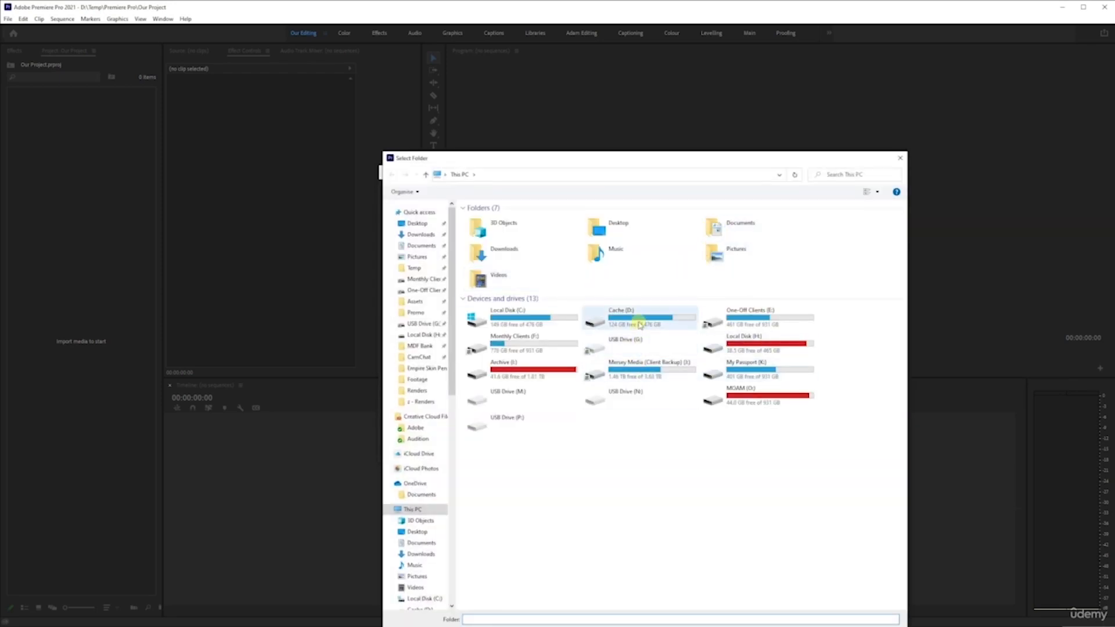
double_click(517, 287)
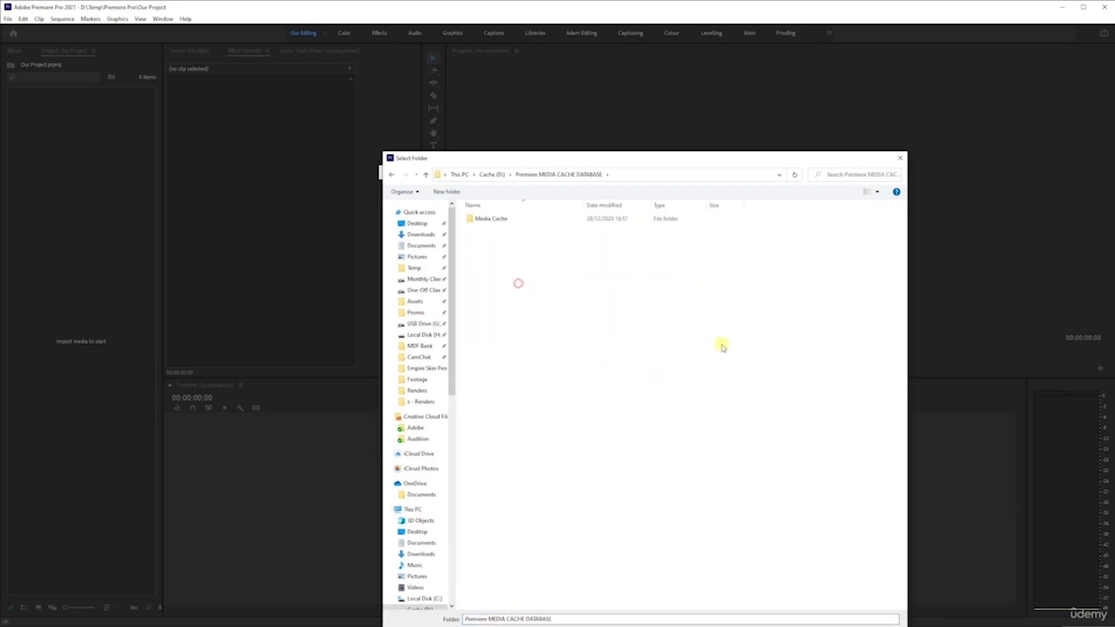
drag(673, 163, 655, 124)
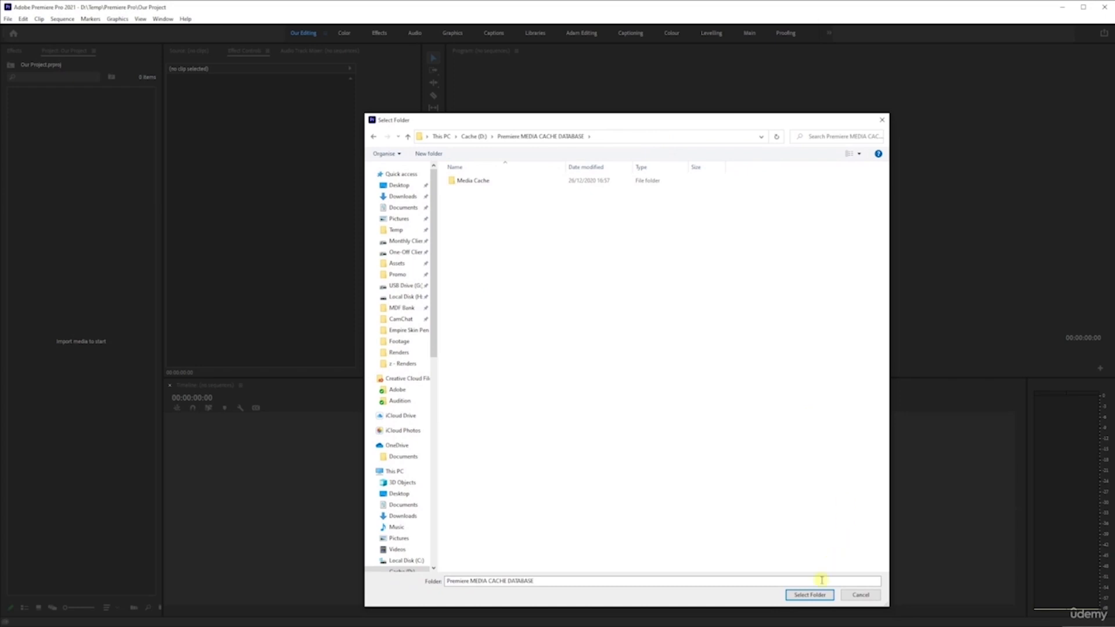
click(810, 595)
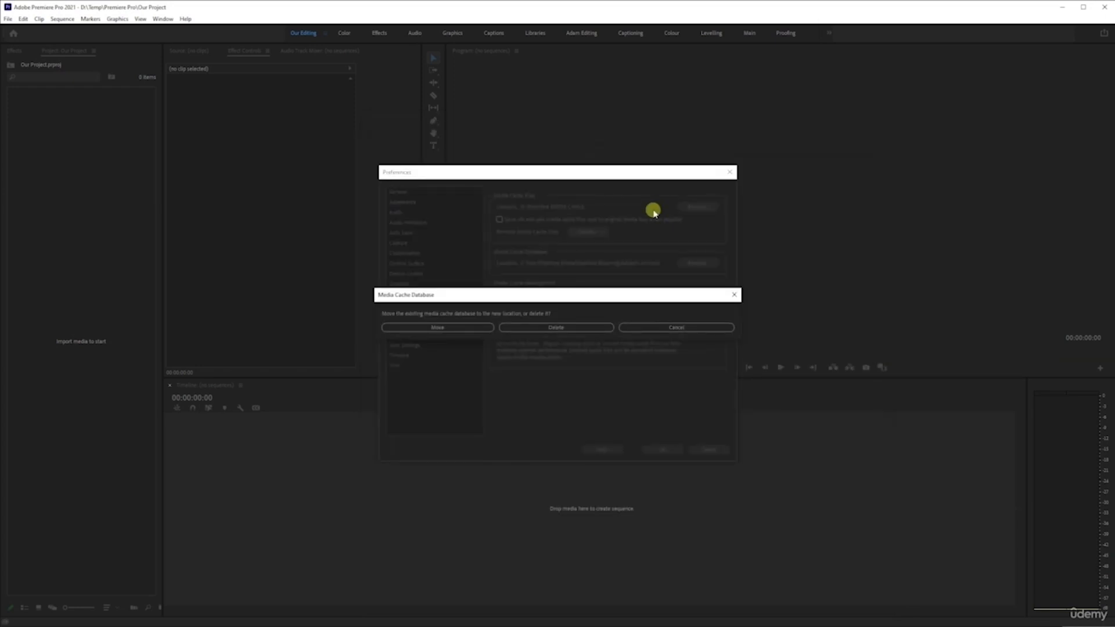
click(490, 330)
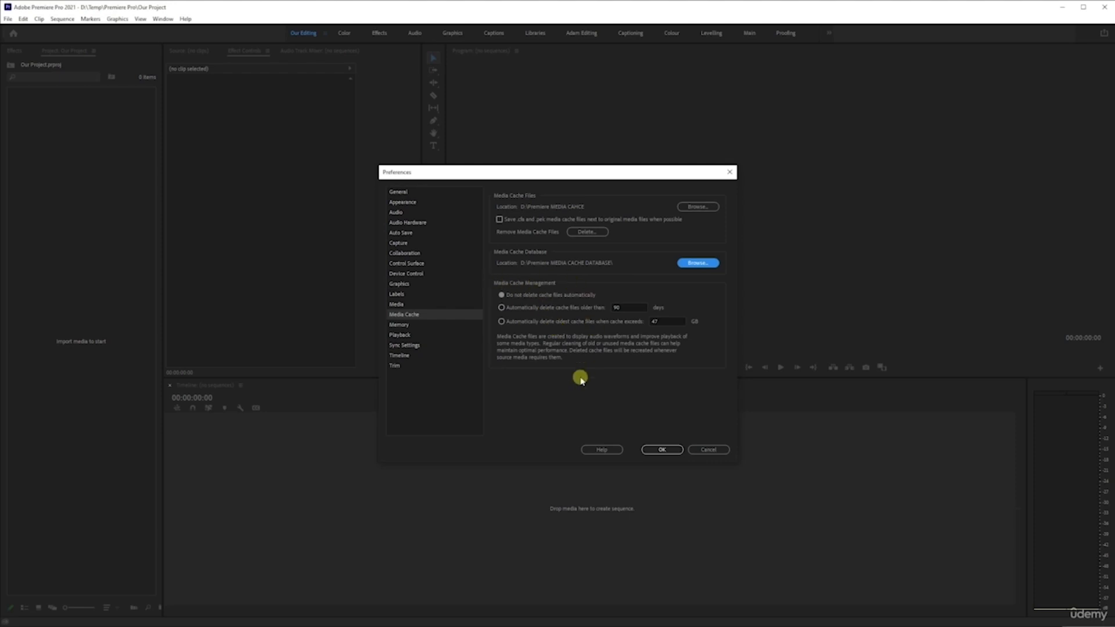
Step: Enable automatic deletion of media cache files older than 45 days
click(502, 308)
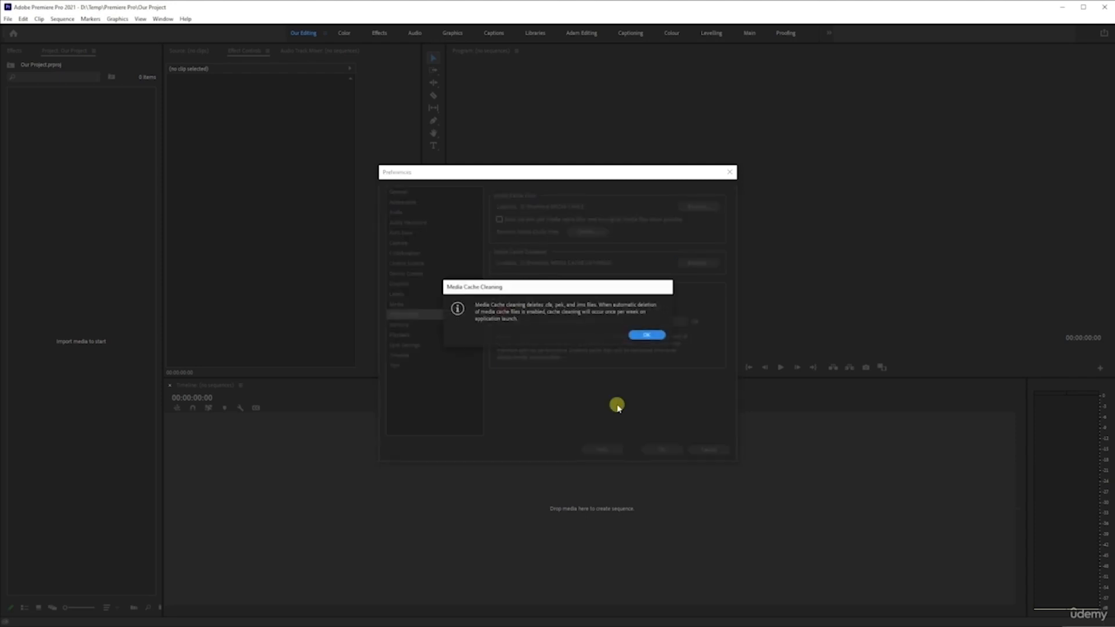
click(648, 335)
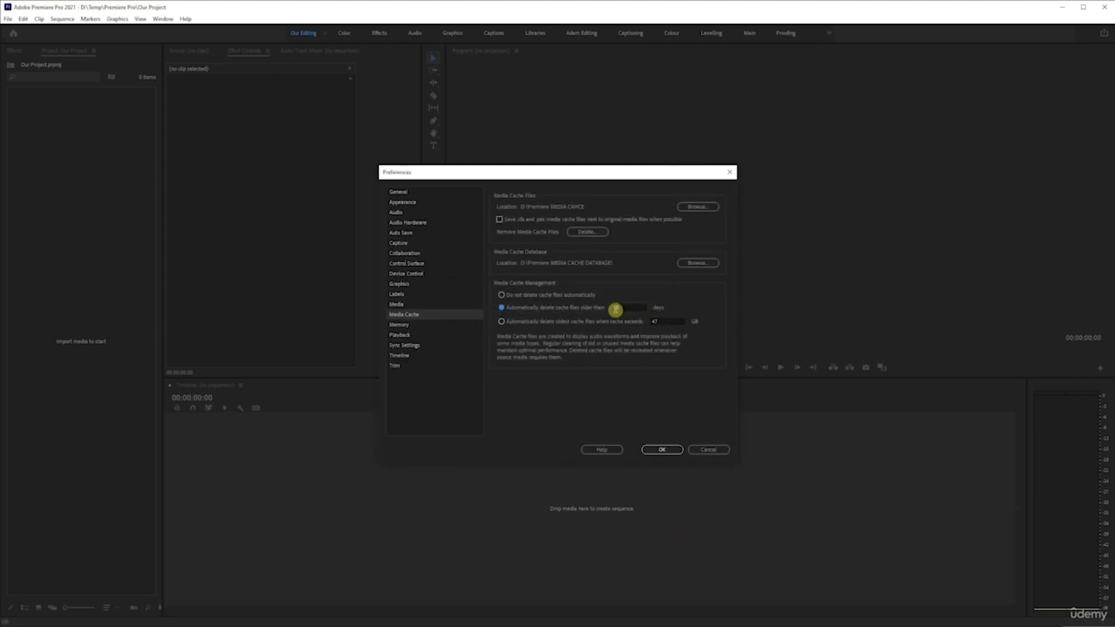
drag(635, 306, 582, 304)
text(45)
click(575, 339)
click(401, 326)
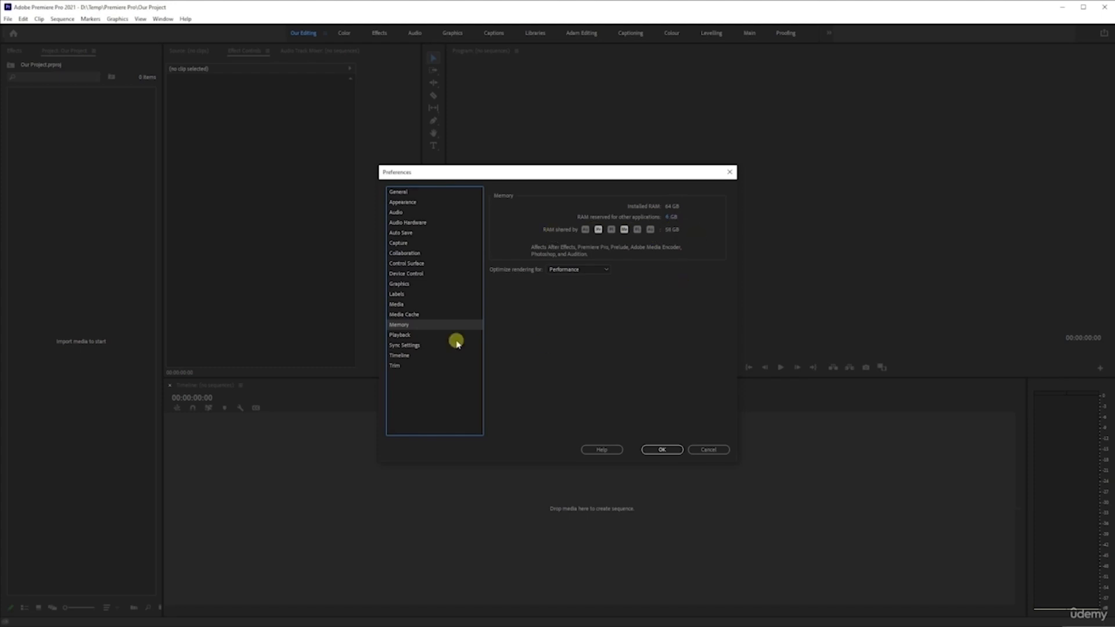
Step: Review the Playback, Sync Settings, Timeline and Trim preference pages and apply the preferences
click(409, 335)
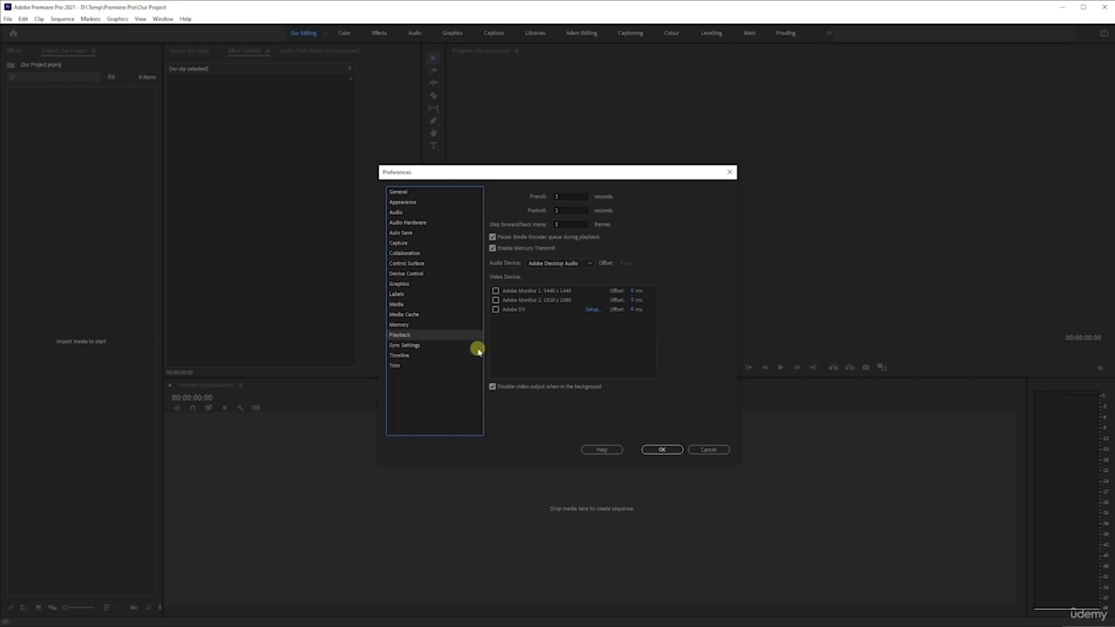
click(407, 346)
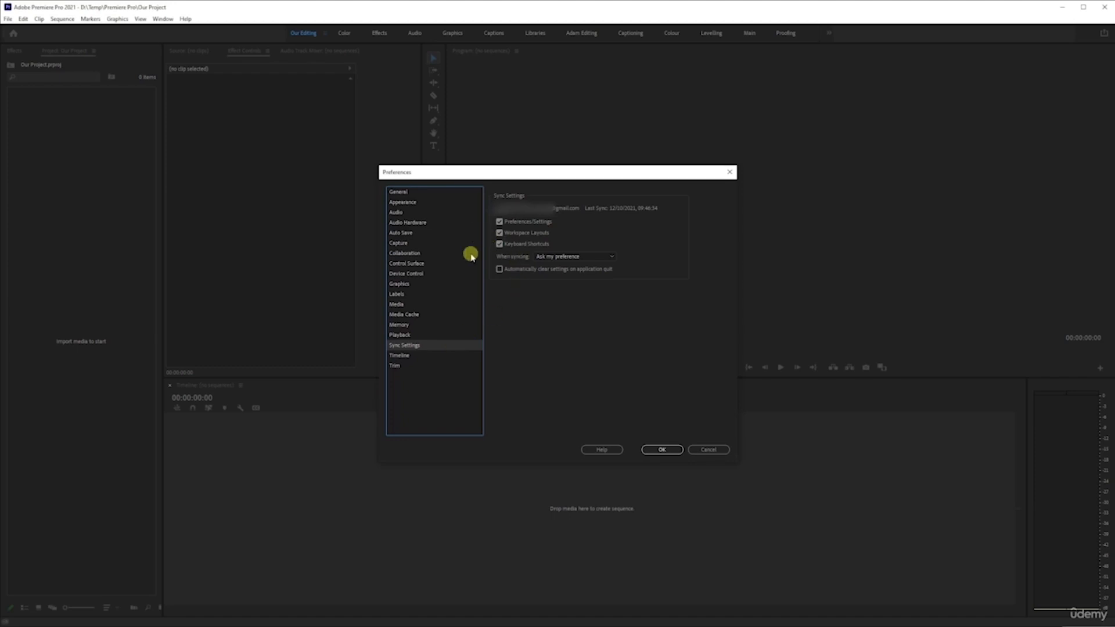
click(401, 355)
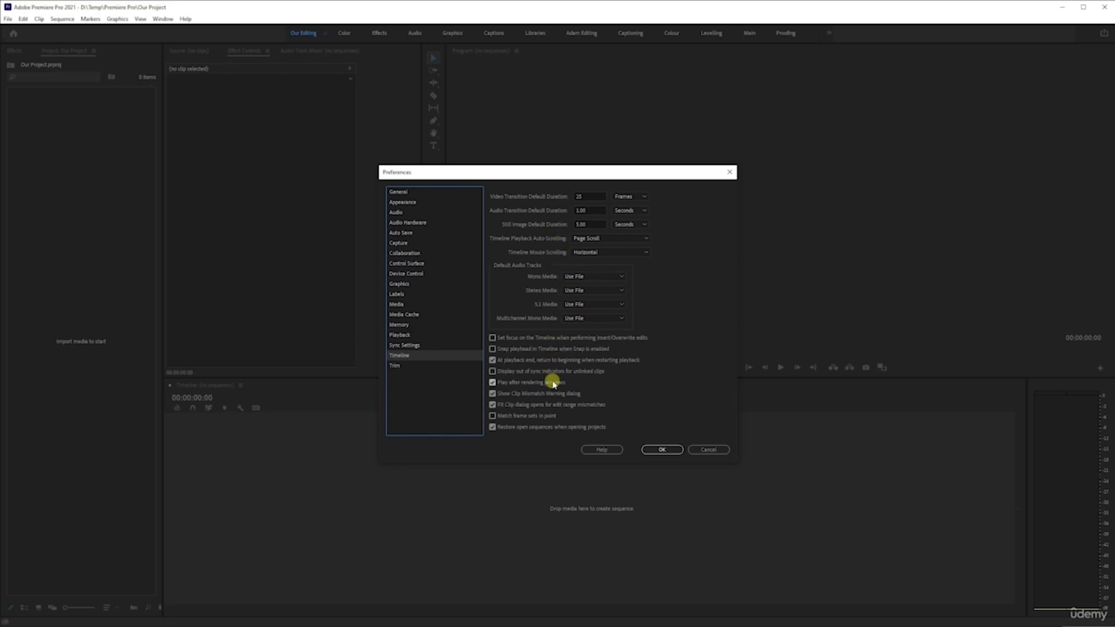
click(402, 365)
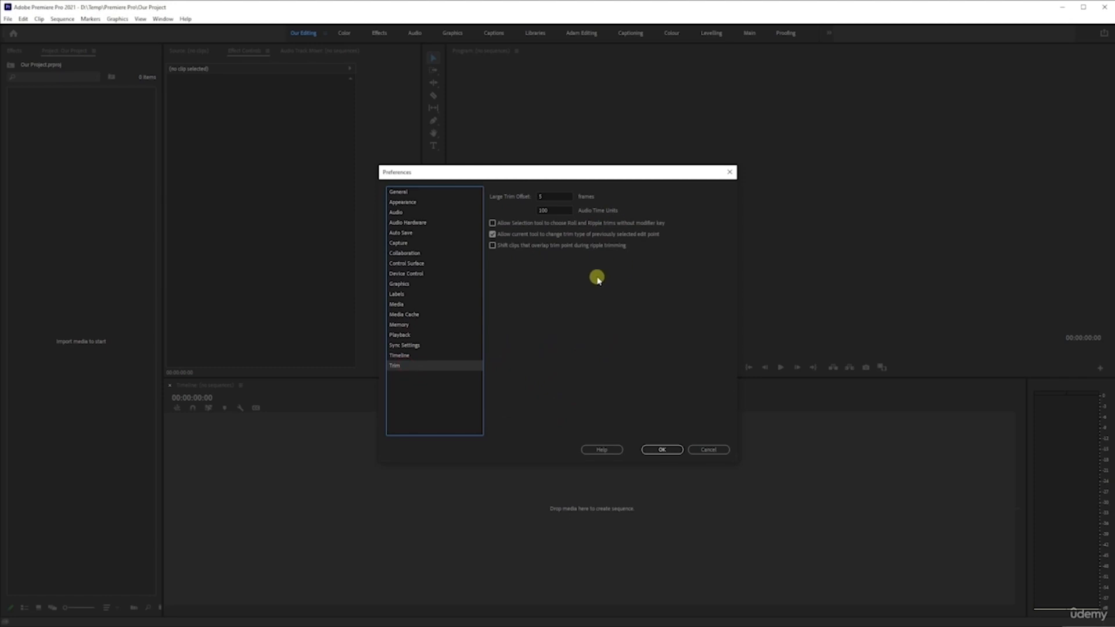
click(664, 451)
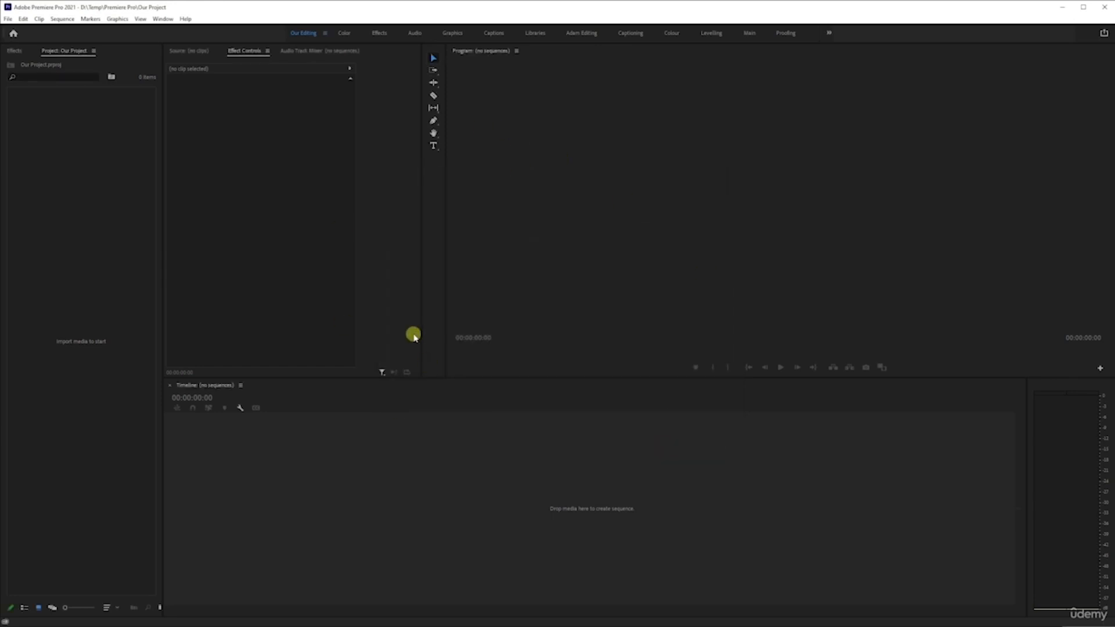
click(4, 621)
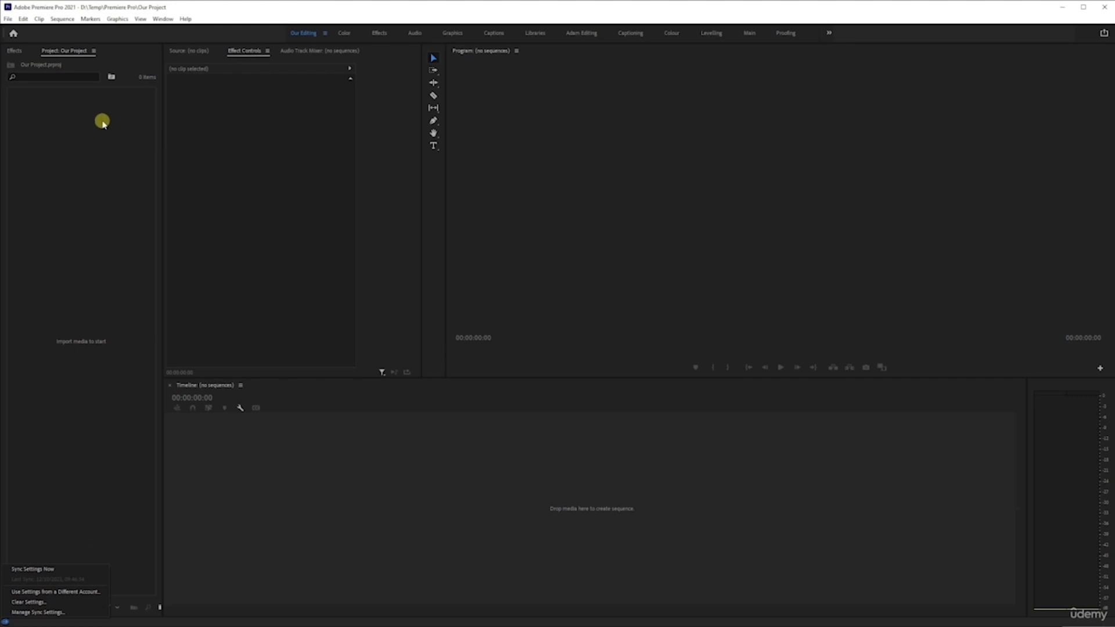
click(70, 219)
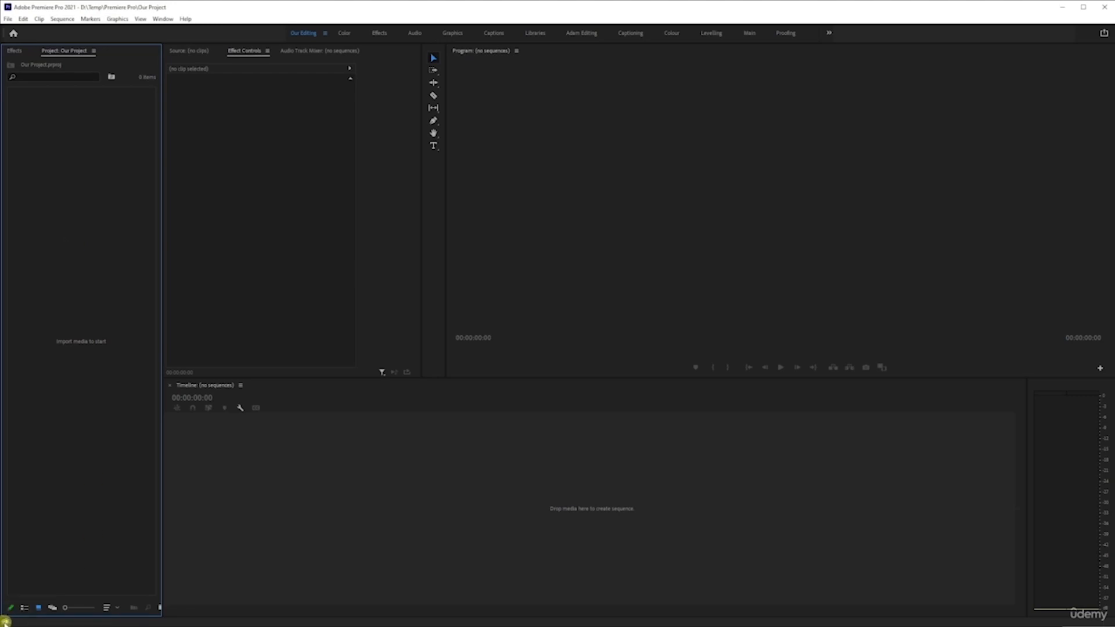
click(5, 623)
click(46, 435)
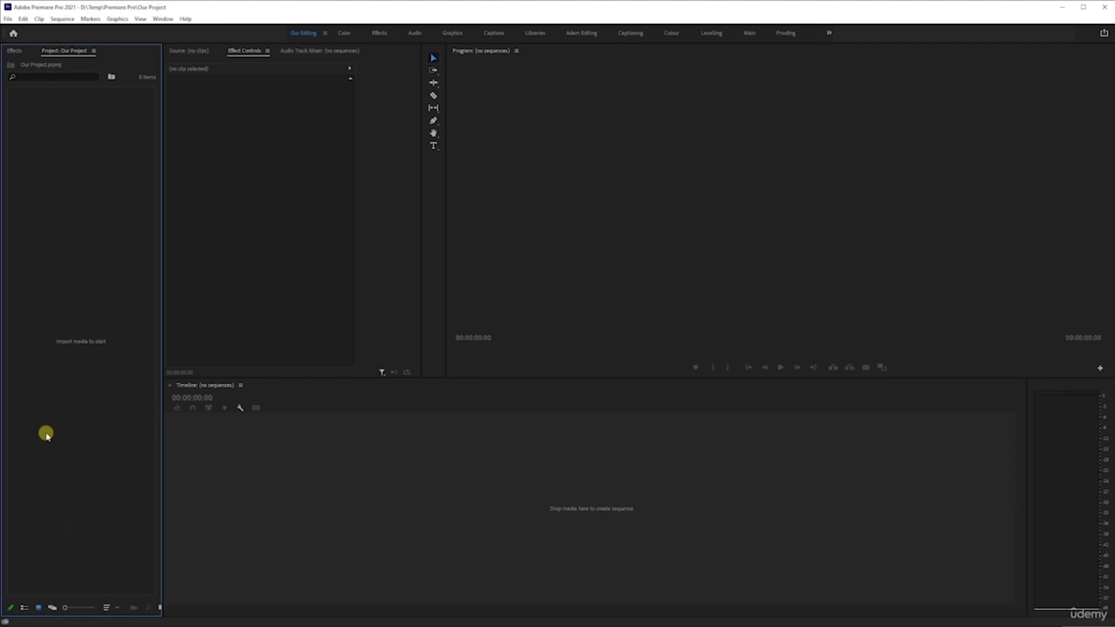